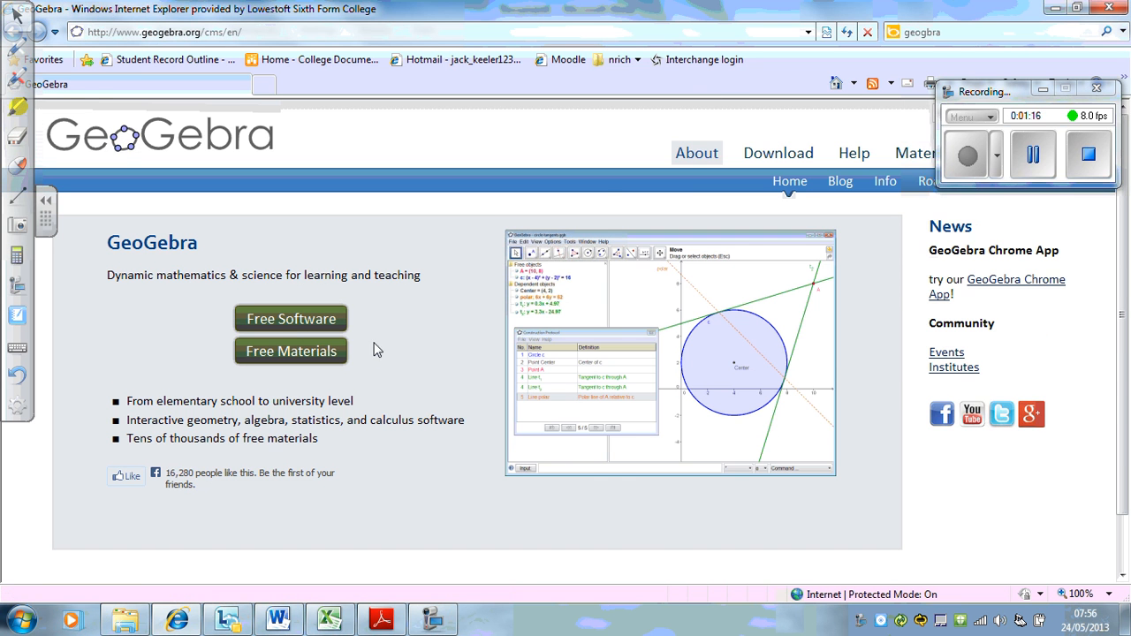
Open the free software download page, launch GeoGebra through Java Webstart and maximise its window.
left_click(297, 326)
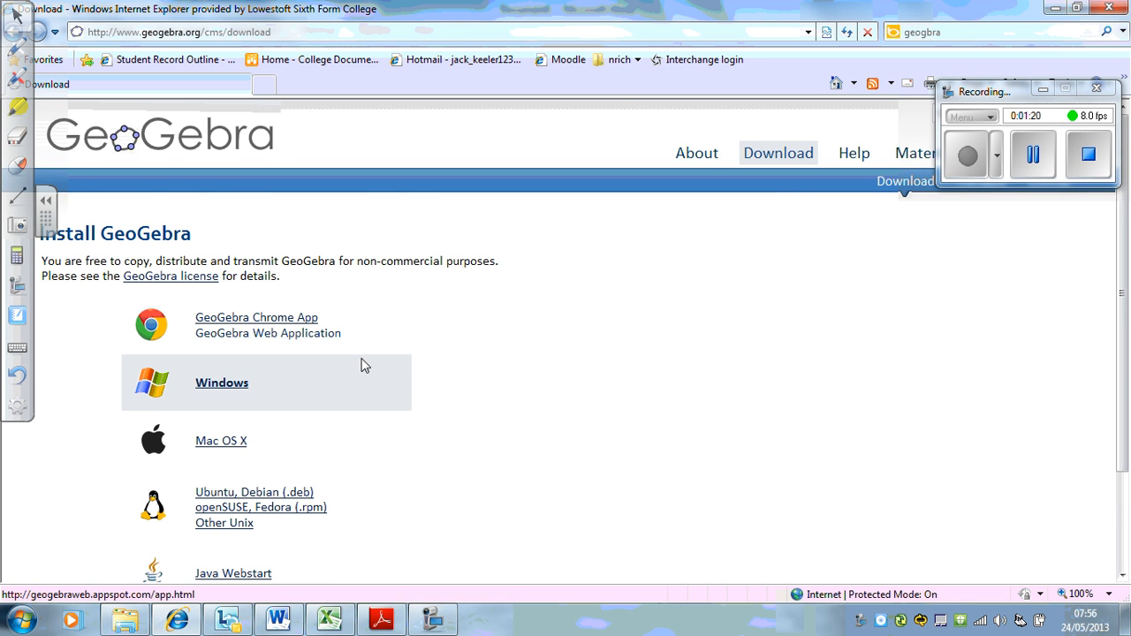
scroll(380, 371, "down", 2)
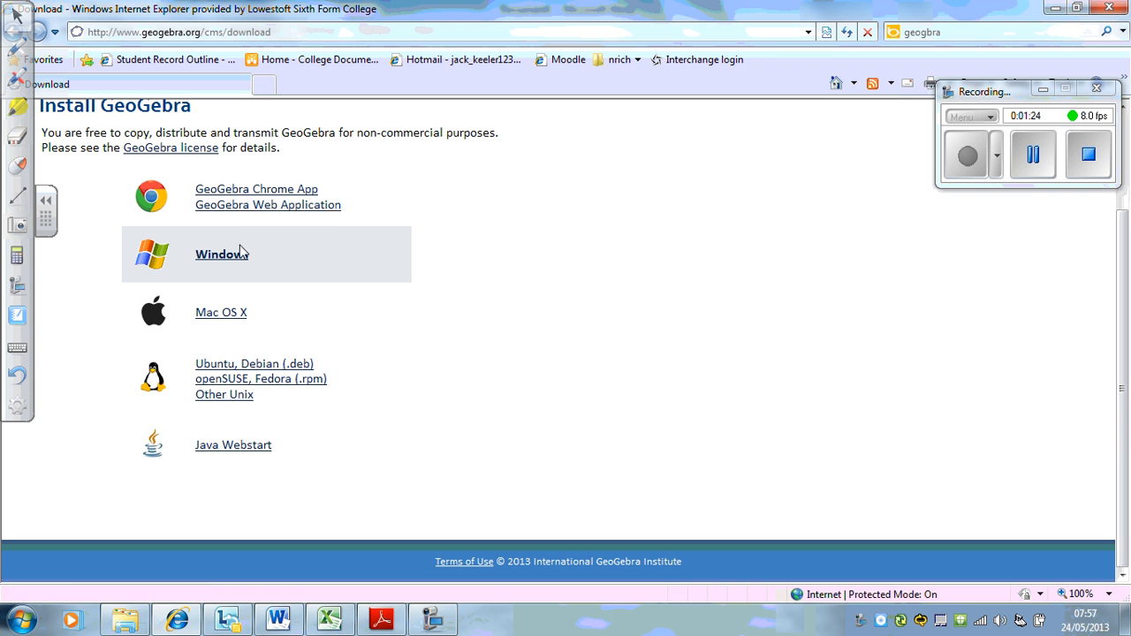
left_click(241, 447)
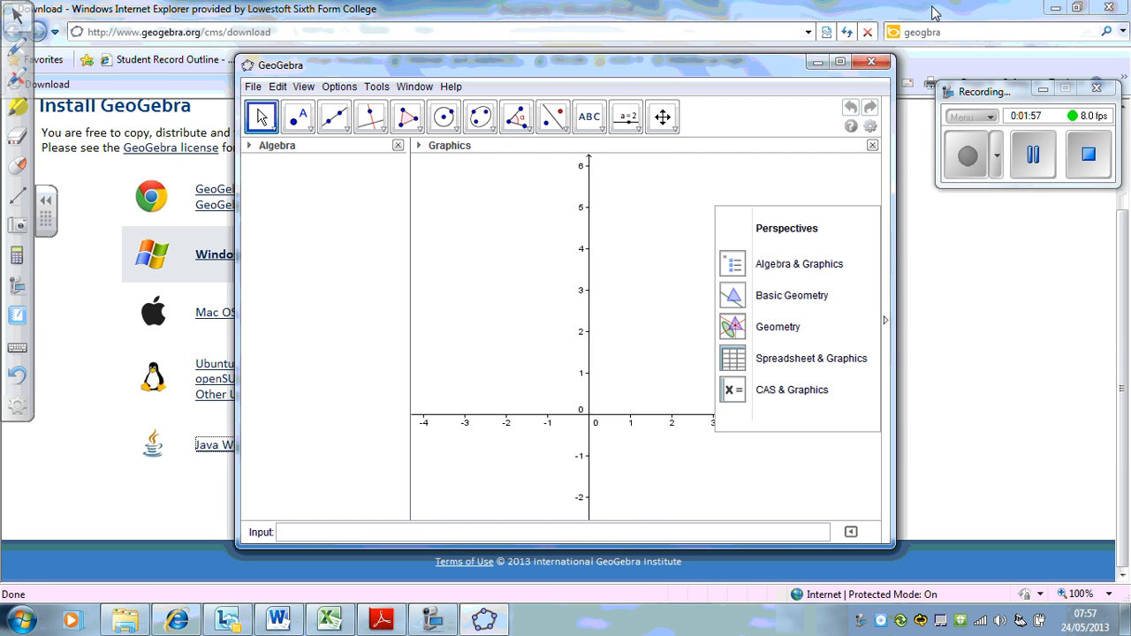
left_click(840, 62)
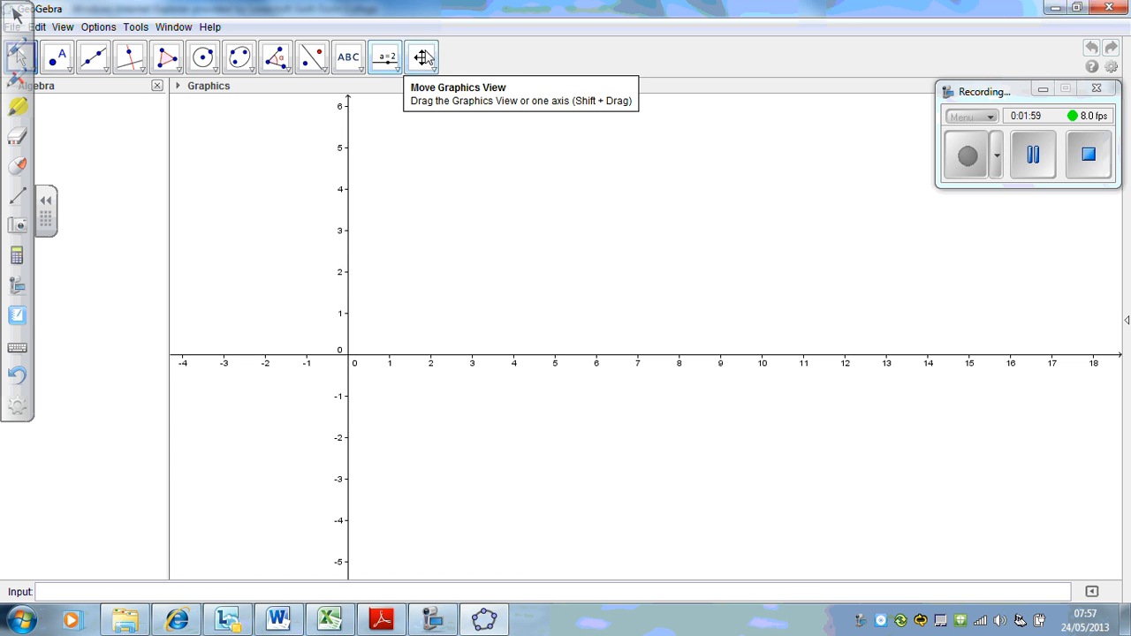
Shift the graphics view so the x-axis spans about -10 to 12, and collapse the floating annotation toolbar.
left_click(417, 60)
left_click_drag(521, 238, 712, 343)
left_click(48, 204)
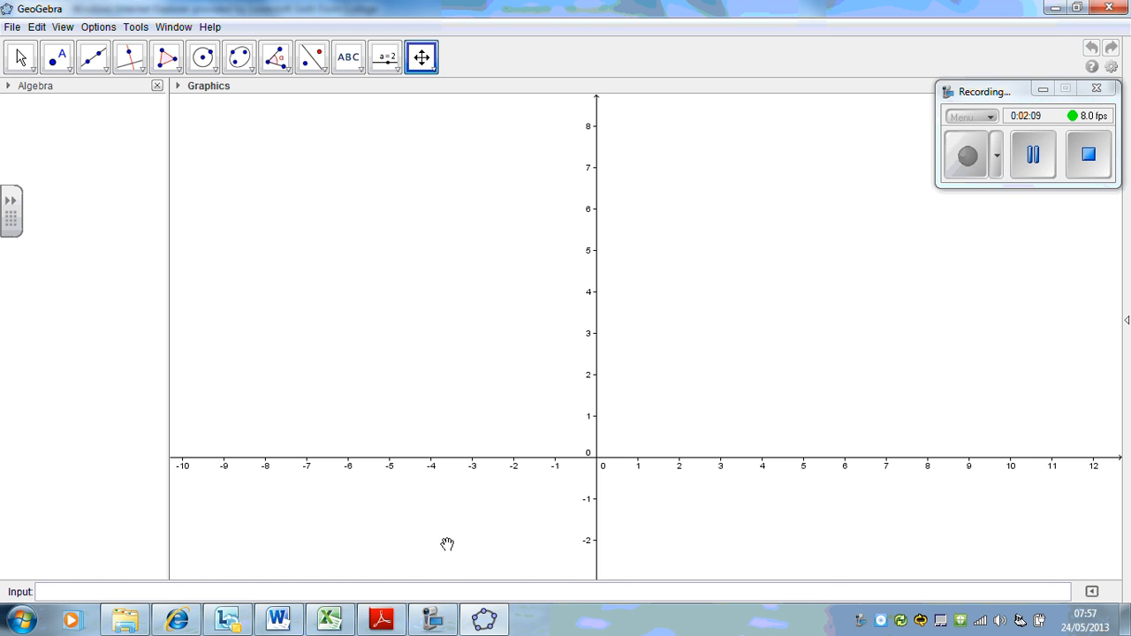
Plot the function y=5(x^4)-3(x^2)-2.
left_click(446, 591)
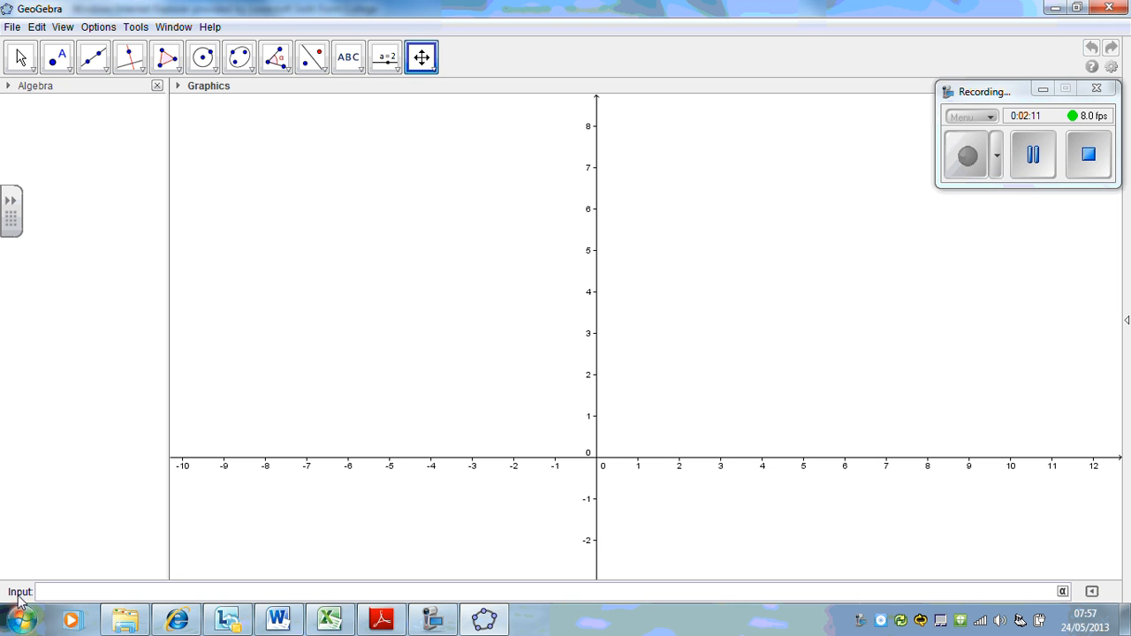
type("y=")
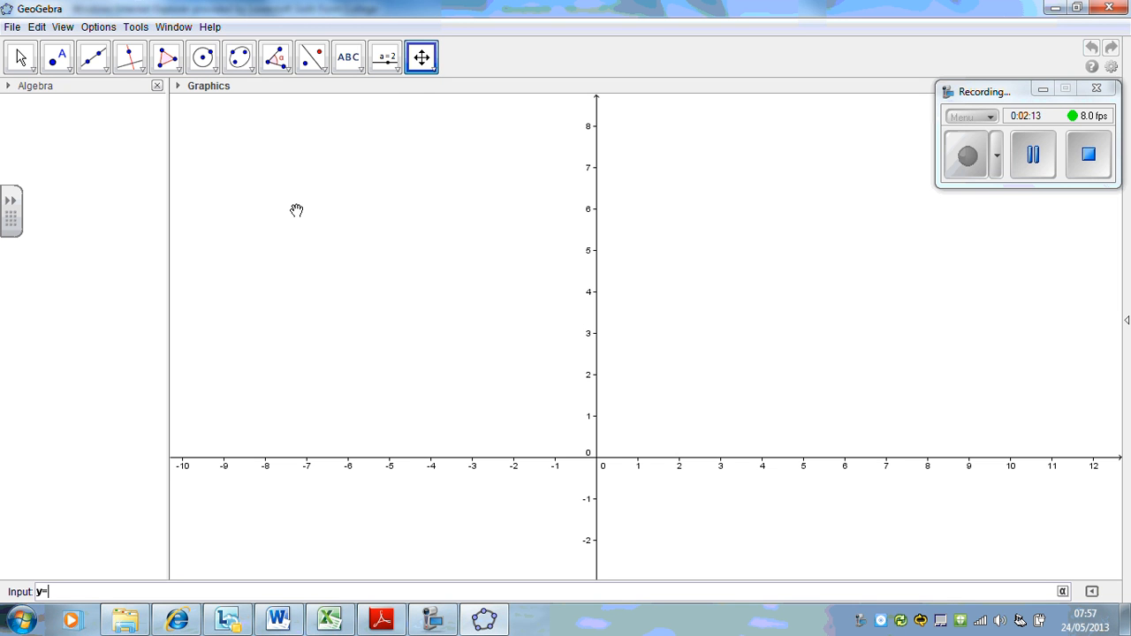
type("5(x^4)-3x")
key("BackSpace")
type("(x^2)")
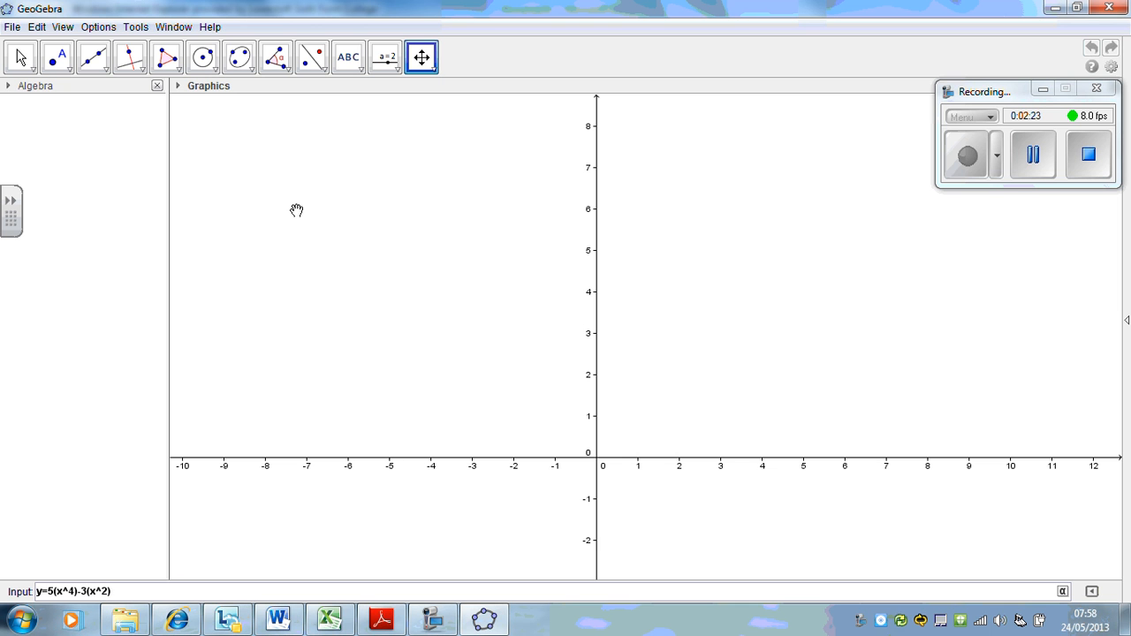
type("-2")
key("Return")
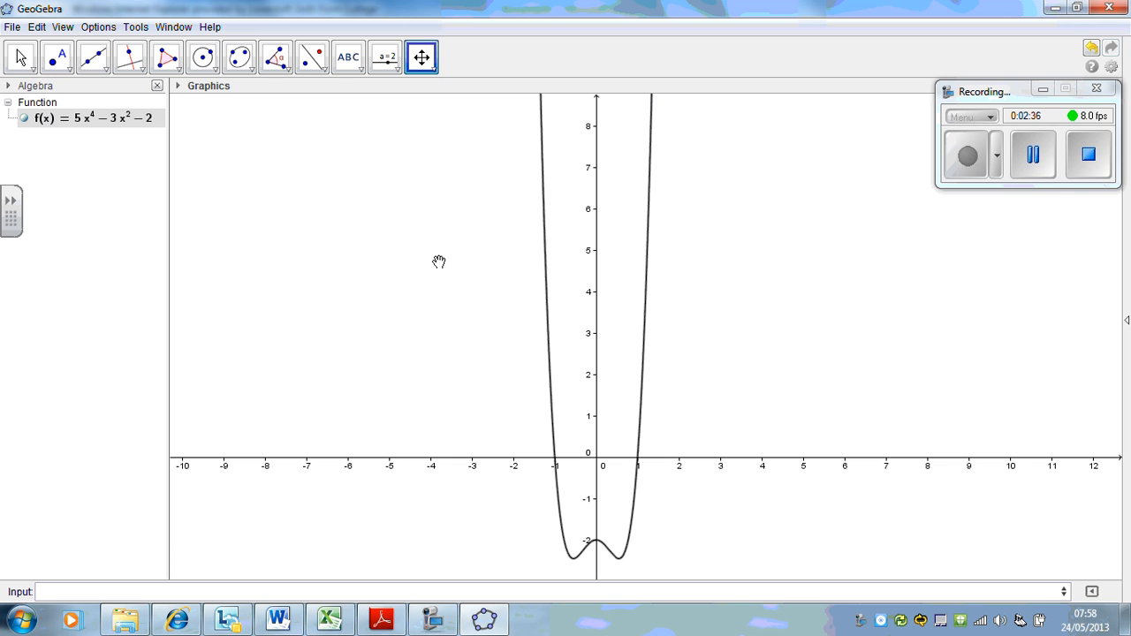
Delete the plotted quartic function f.
right_click(65, 121)
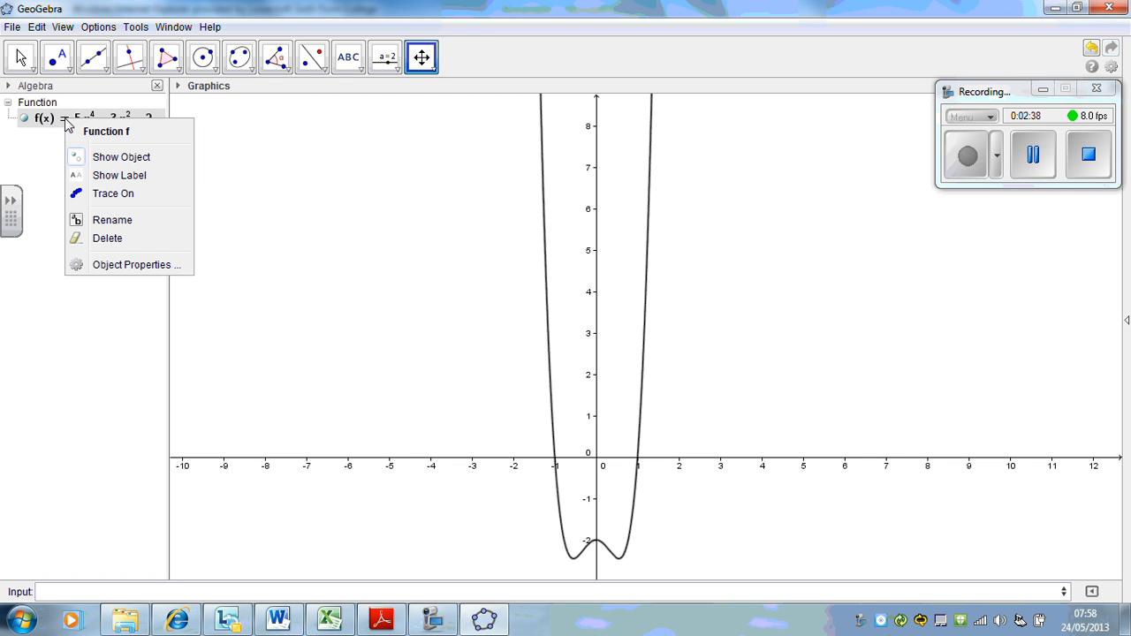
right_click(27, 121)
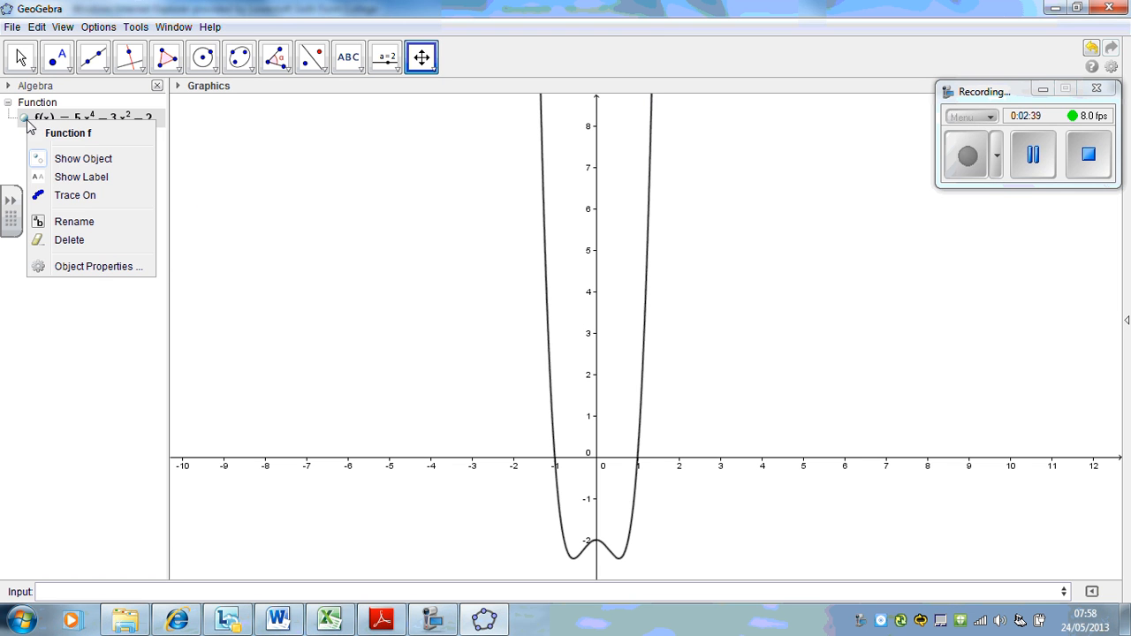
left_click(98, 243)
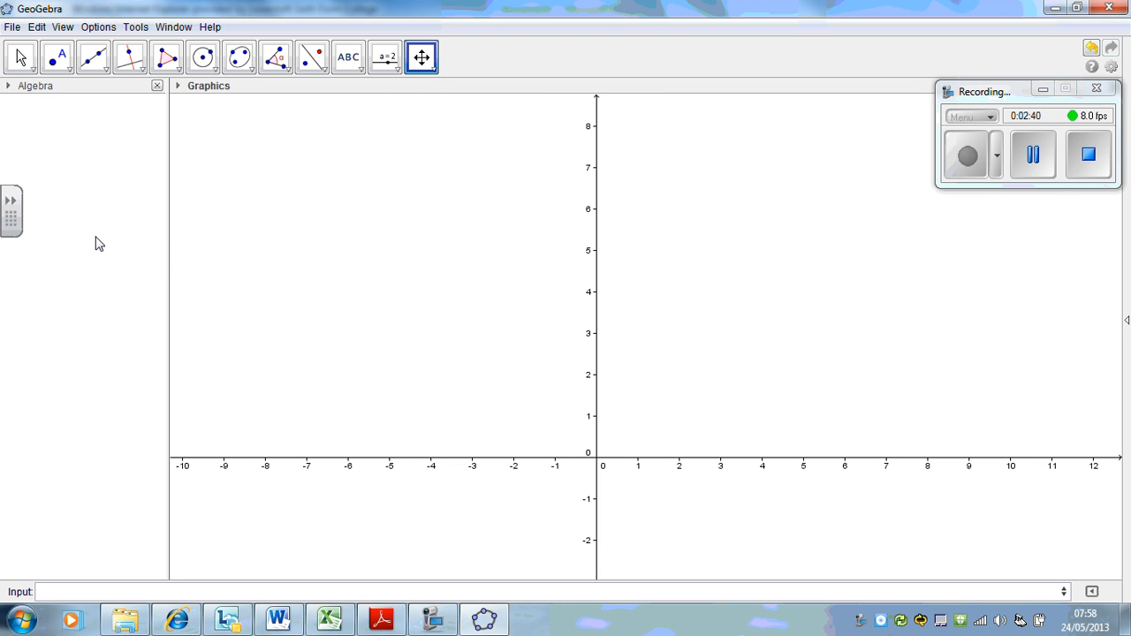
Define six numbers a, b, c, d, e and f, each equal to 5.
left_click(416, 591)
type("a = 5")
key("Return")
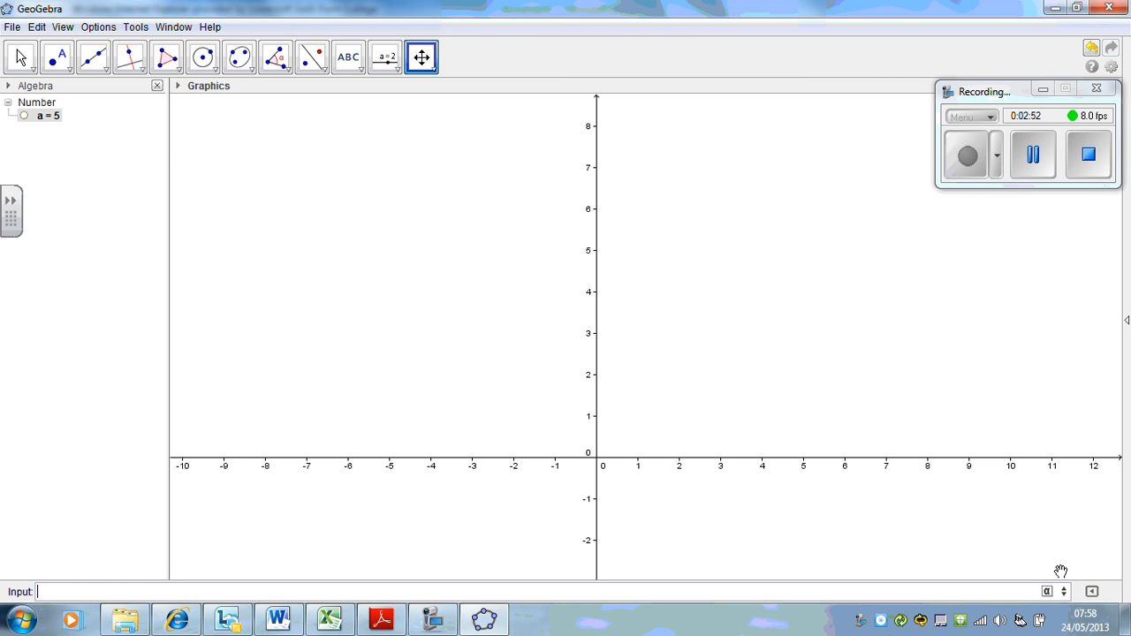
type("b=5")
key("Return")
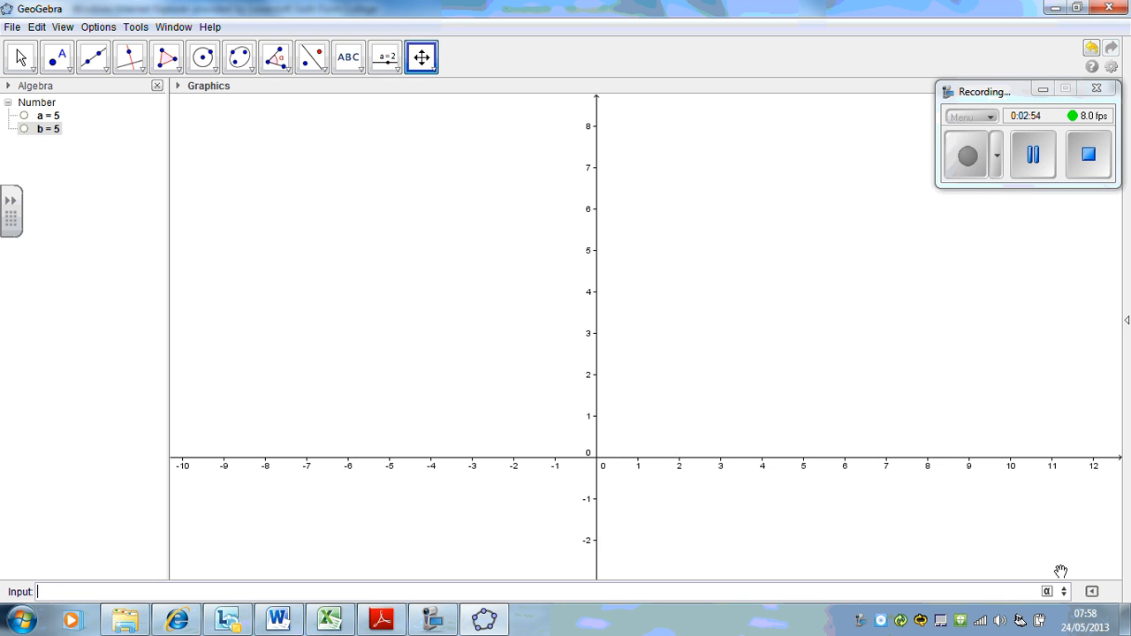
type("c = 5")
key("Return")
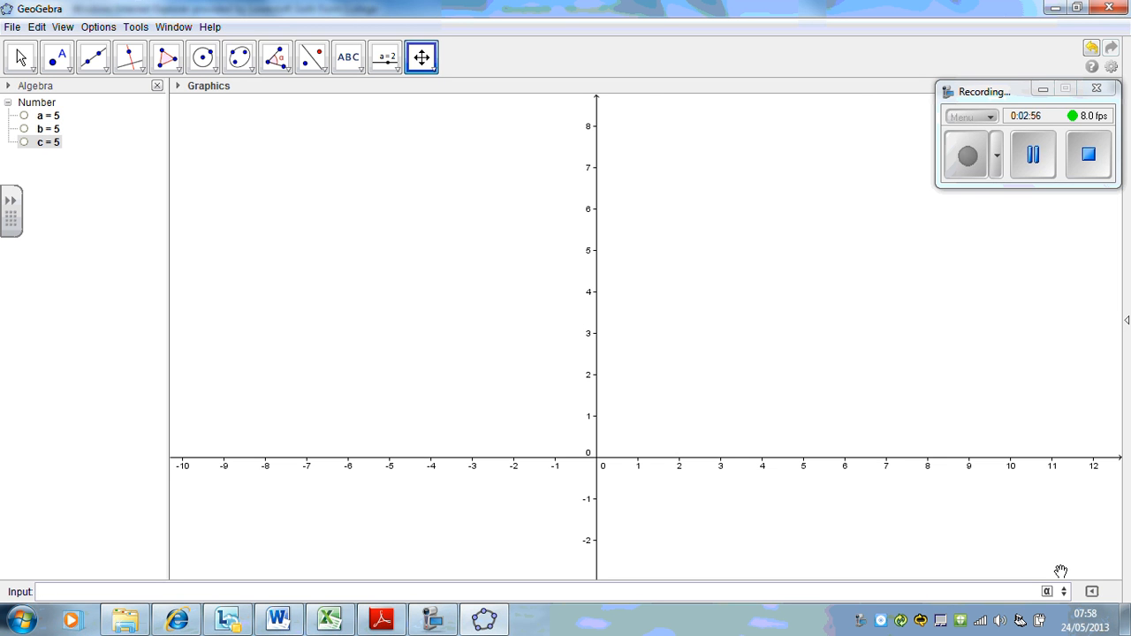
type("d = 5")
key("Return")
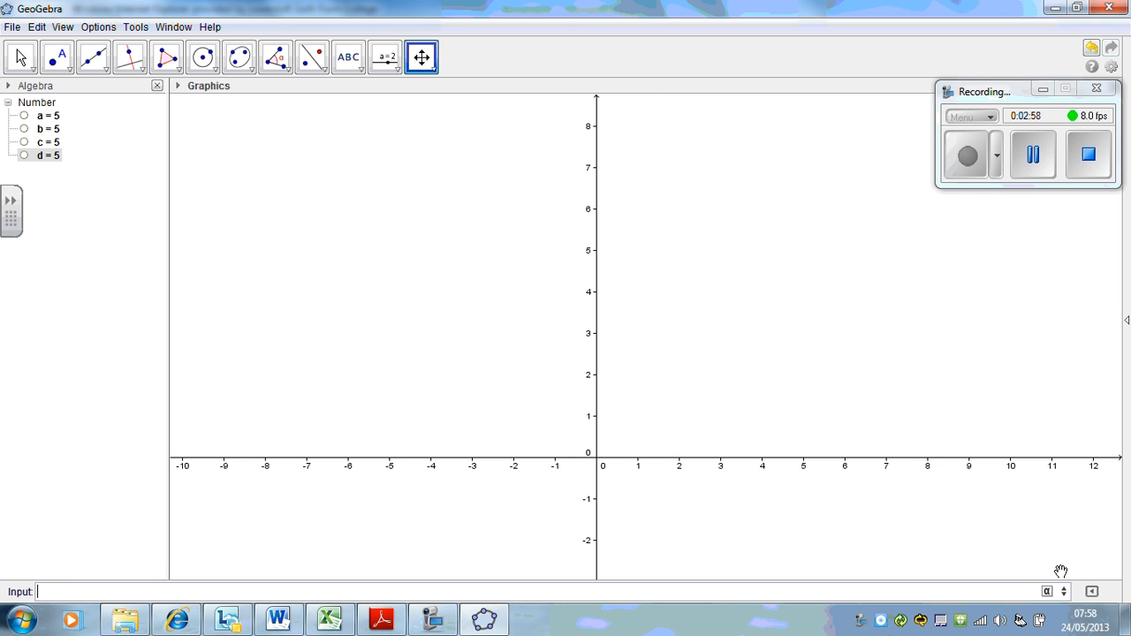
type("e = 5")
key("Return")
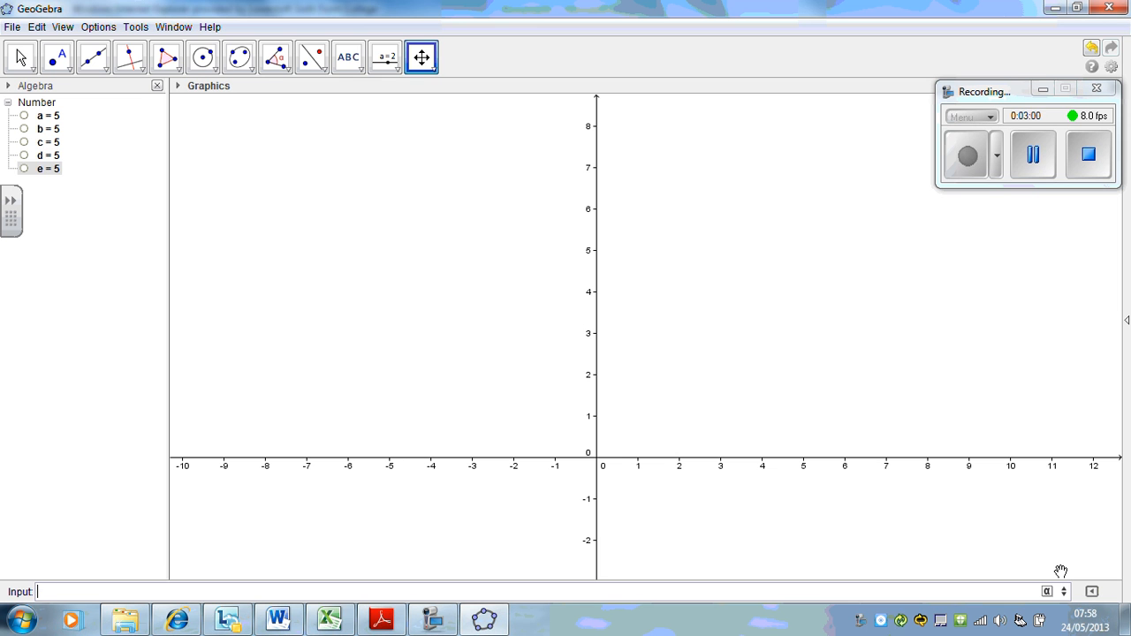
type("f = 5")
key("Return")
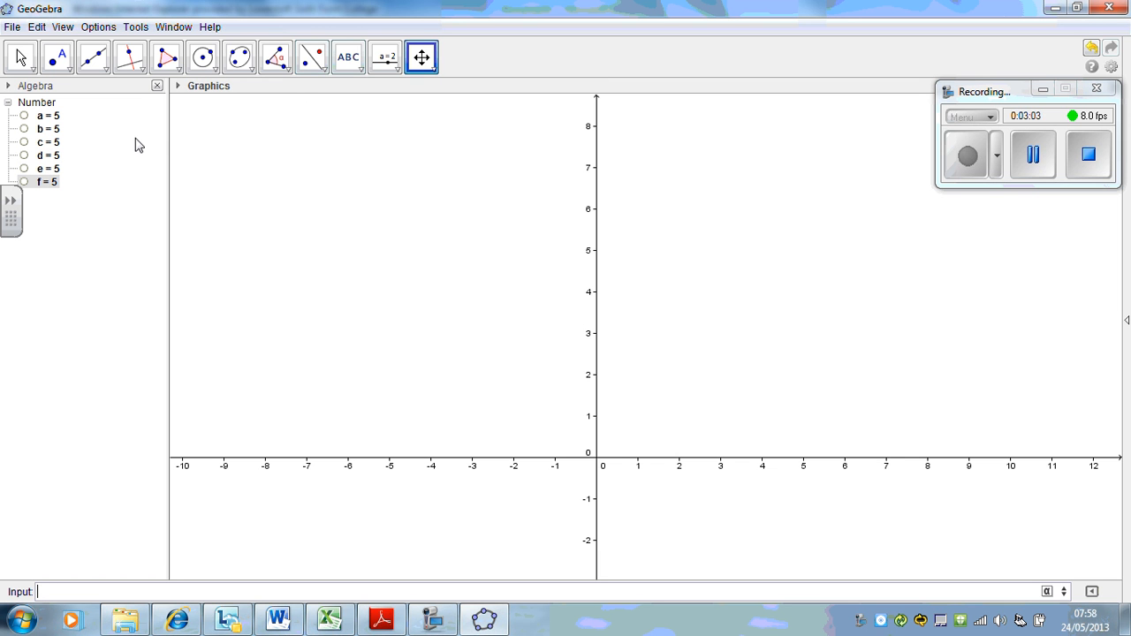
Show the numbers a to f as sliders in the graphics view.
left_click(20, 60)
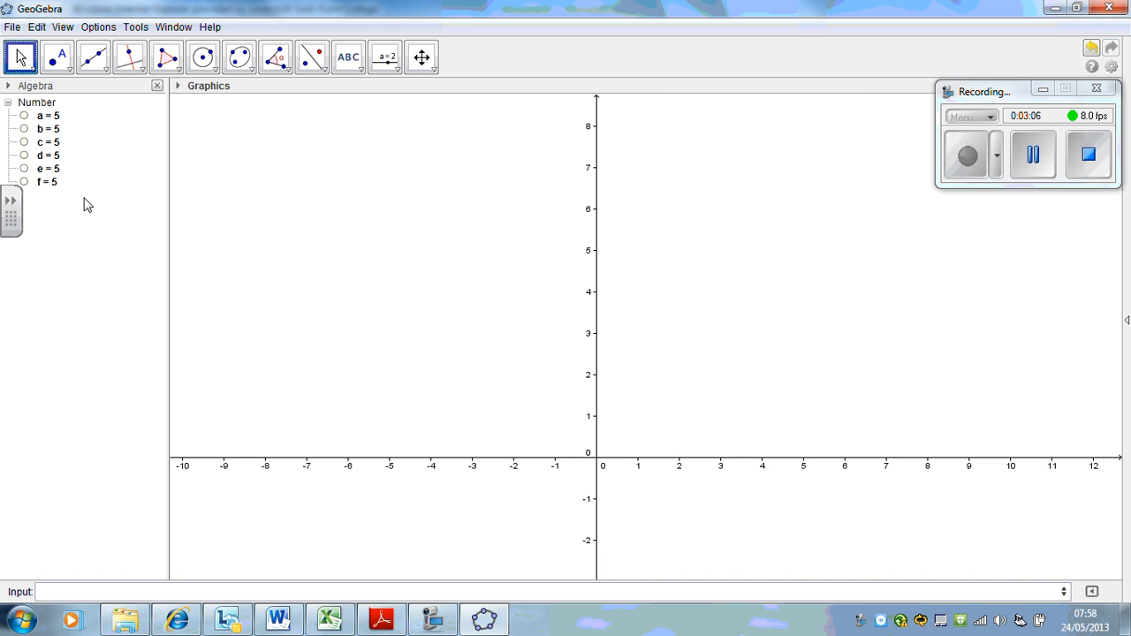
left_click(24, 116)
left_click(24, 129)
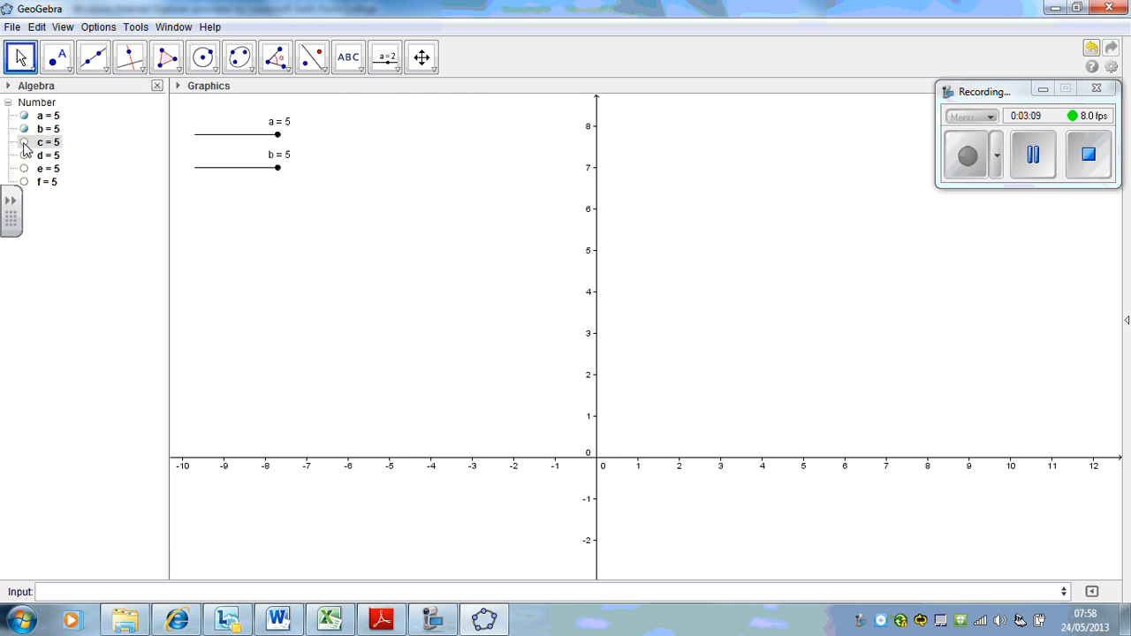
left_click(24, 142)
left_click(24, 156)
left_click(23, 169)
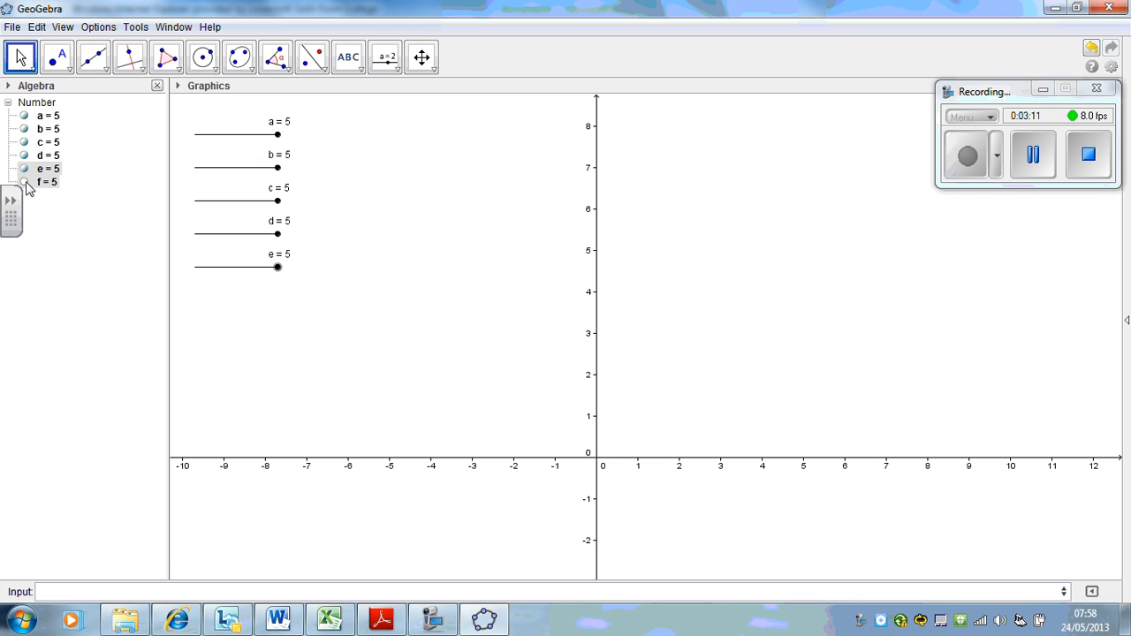
left_click(23, 182)
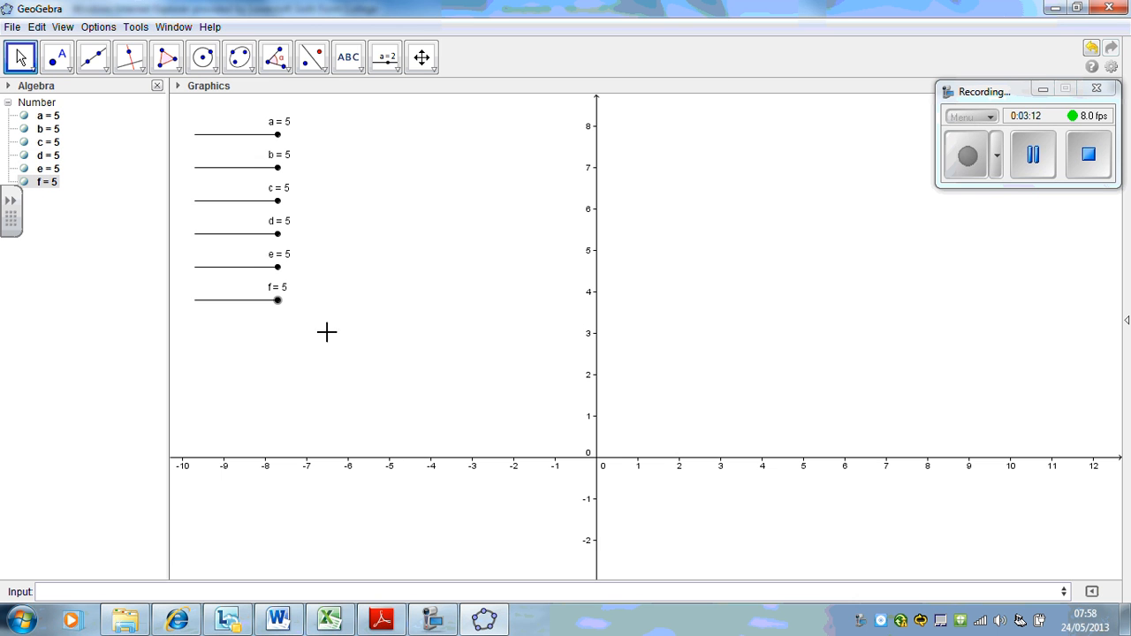
Examine the interval and increment settings of slider a, and try the slider at 3.3 and 3.7.
mouse_move(278, 135)
left_mouse_down()
mouse_move(197, 137)
mouse_move(274, 137)
mouse_move(203, 137)
mouse_move(264, 137)
left_mouse_up()
right_click(265, 136)
left_click(315, 320)
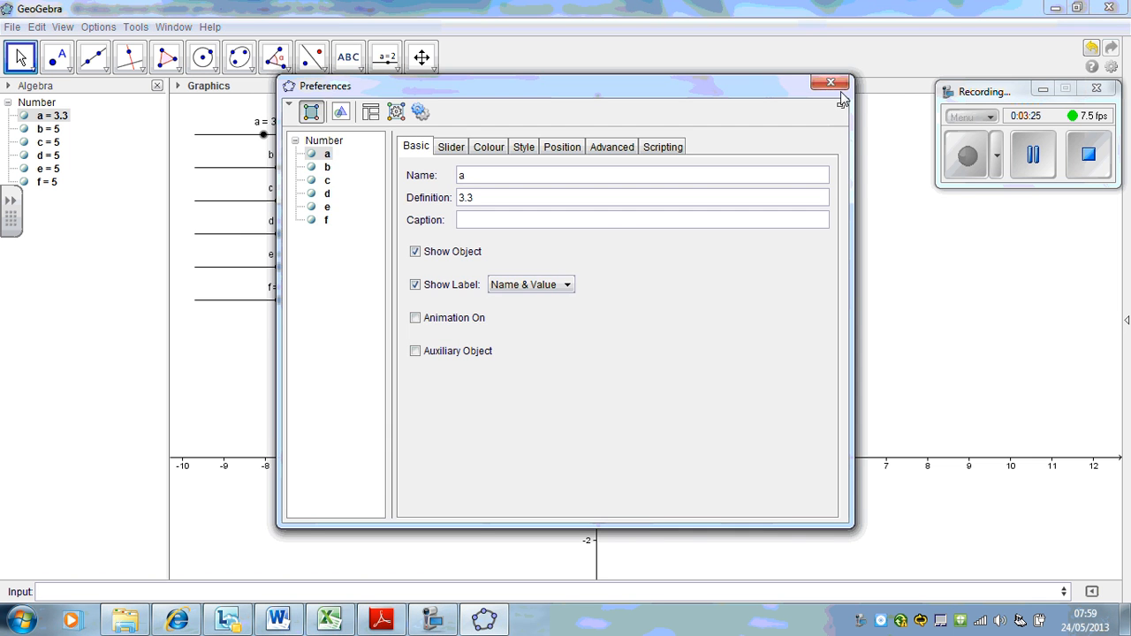
left_click(835, 86)
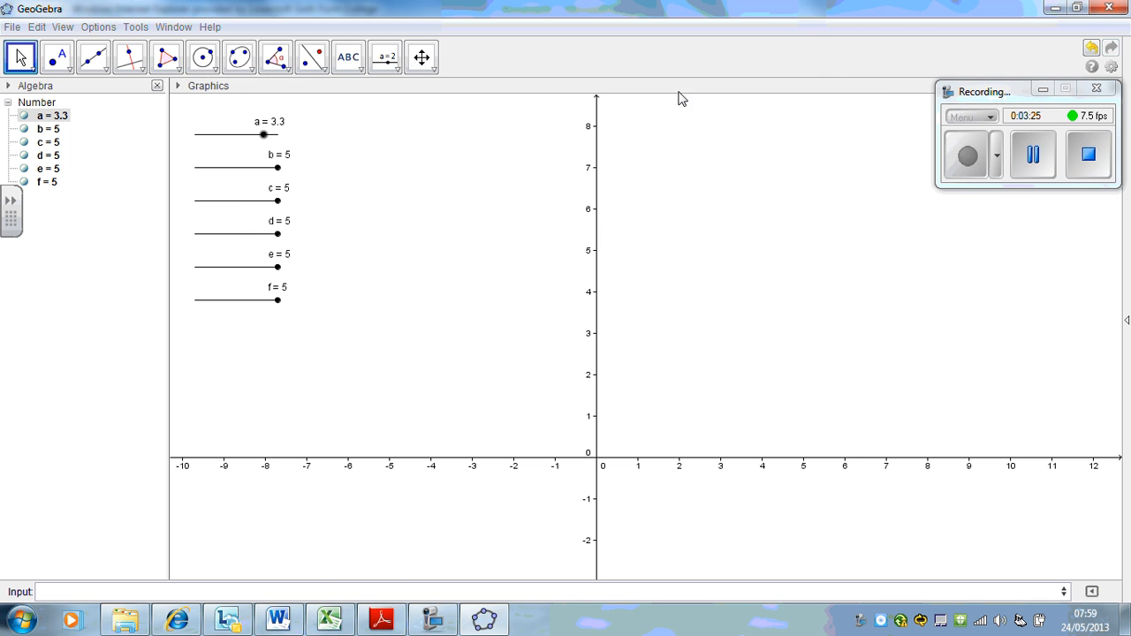
right_click(263, 136)
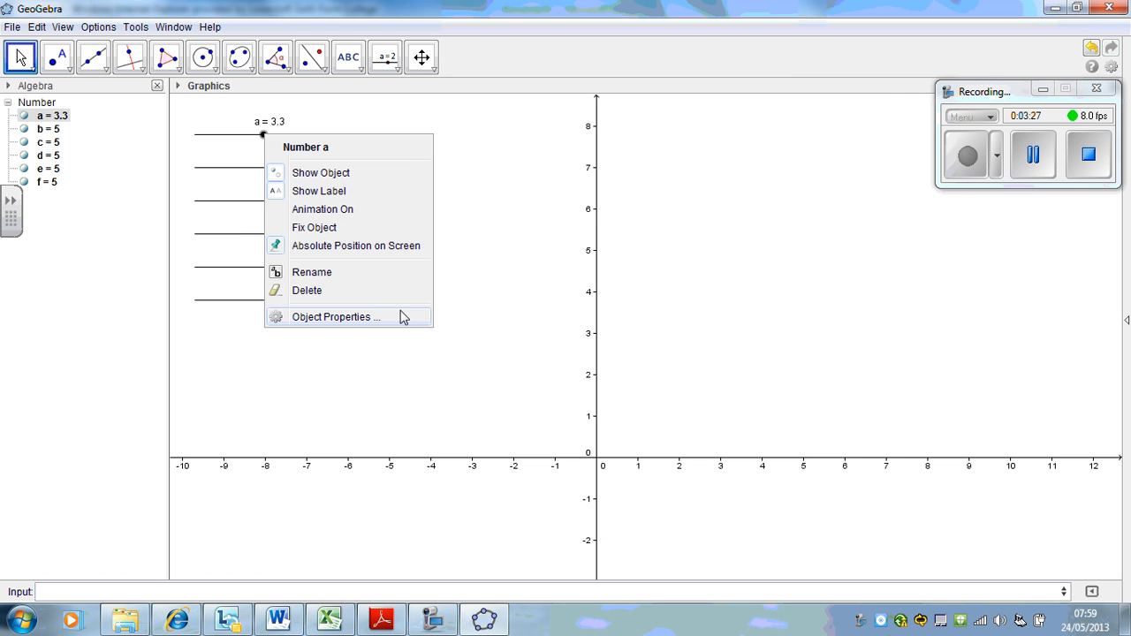
left_click(388, 320)
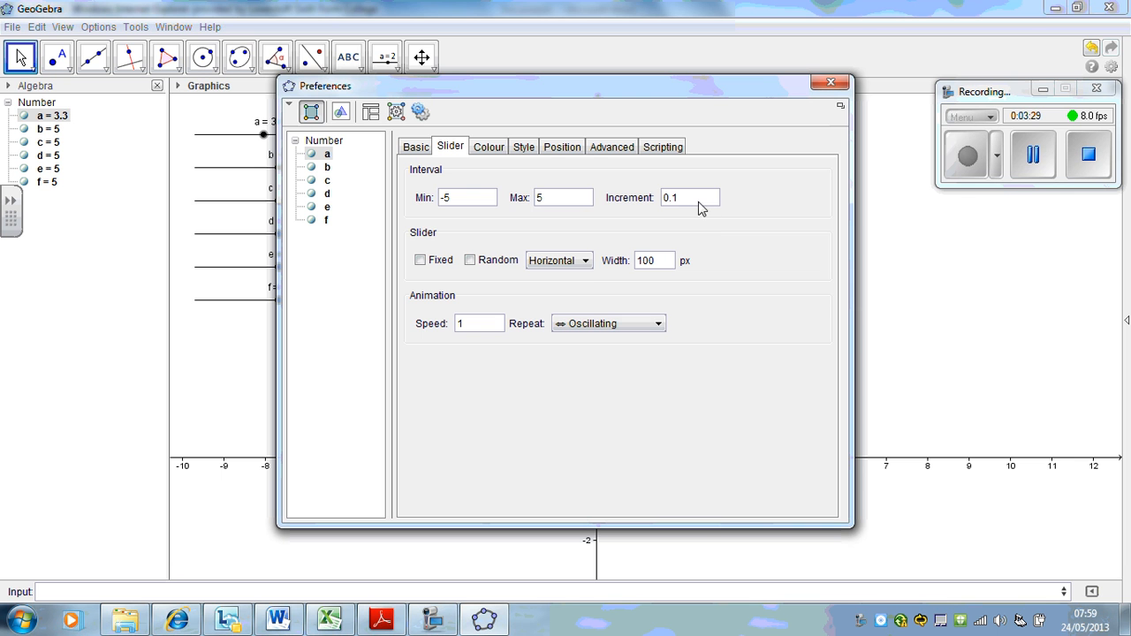
left_click(670, 200)
left_click(833, 84)
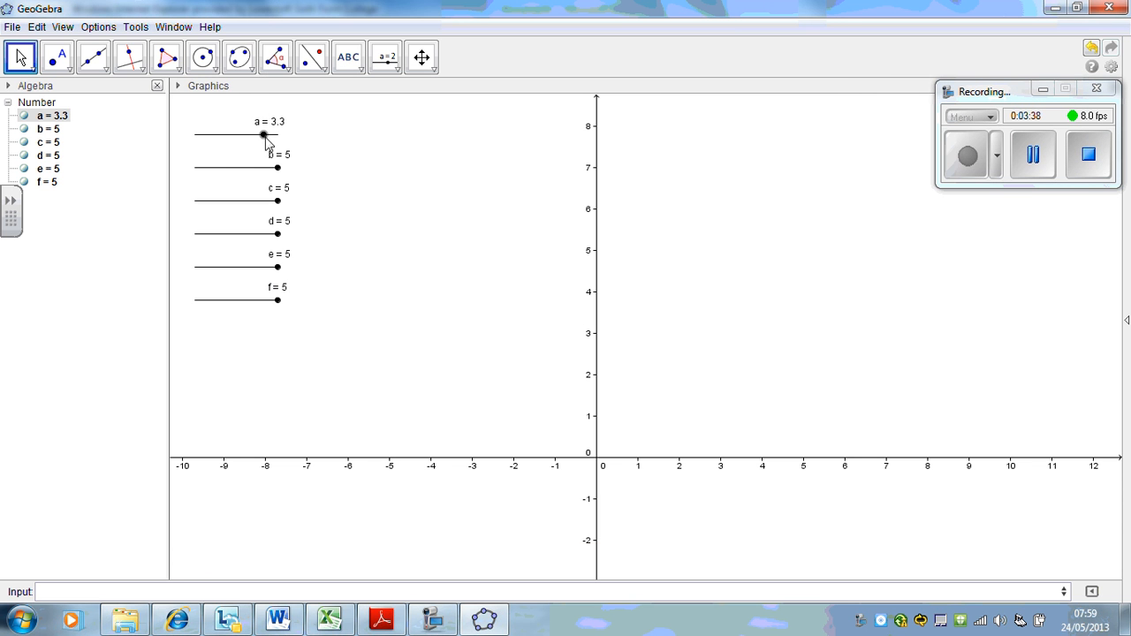
mouse_move(266, 135)
left_mouse_down()
mouse_move(231, 135)
mouse_move(268, 137)
left_mouse_up()
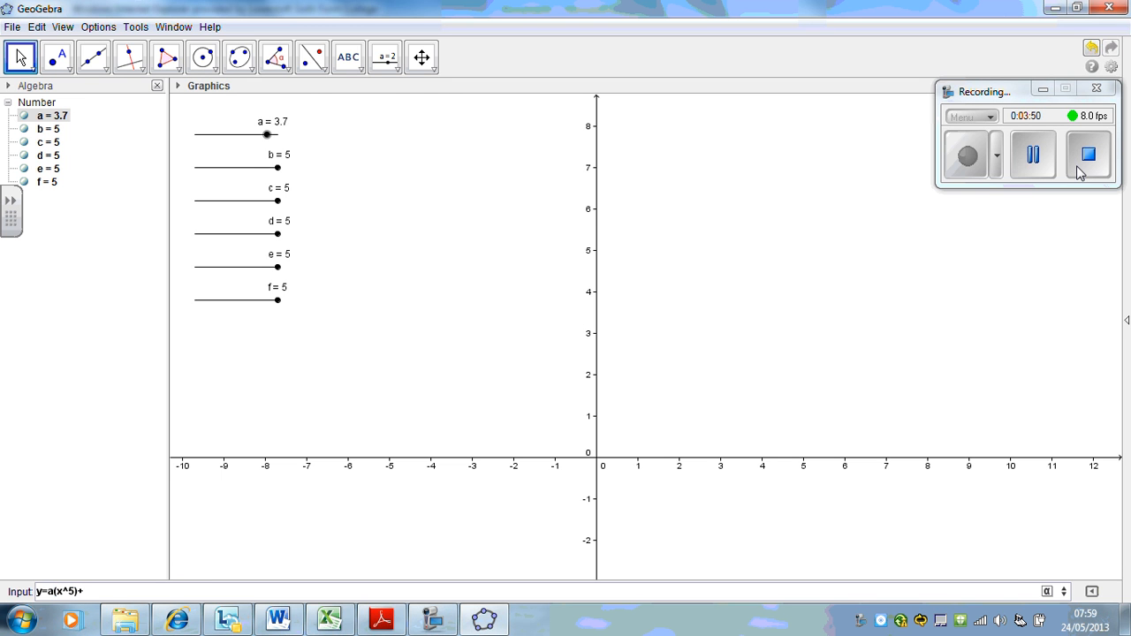
Plot the general quintic y=a(x^5)+b(x^4)+c(x^3)+d(x^2)+e(x)+f with the six numbers as coefficients.
type("x")
type("+")
type("d(x^2)+e(x)+f")
key("Return")
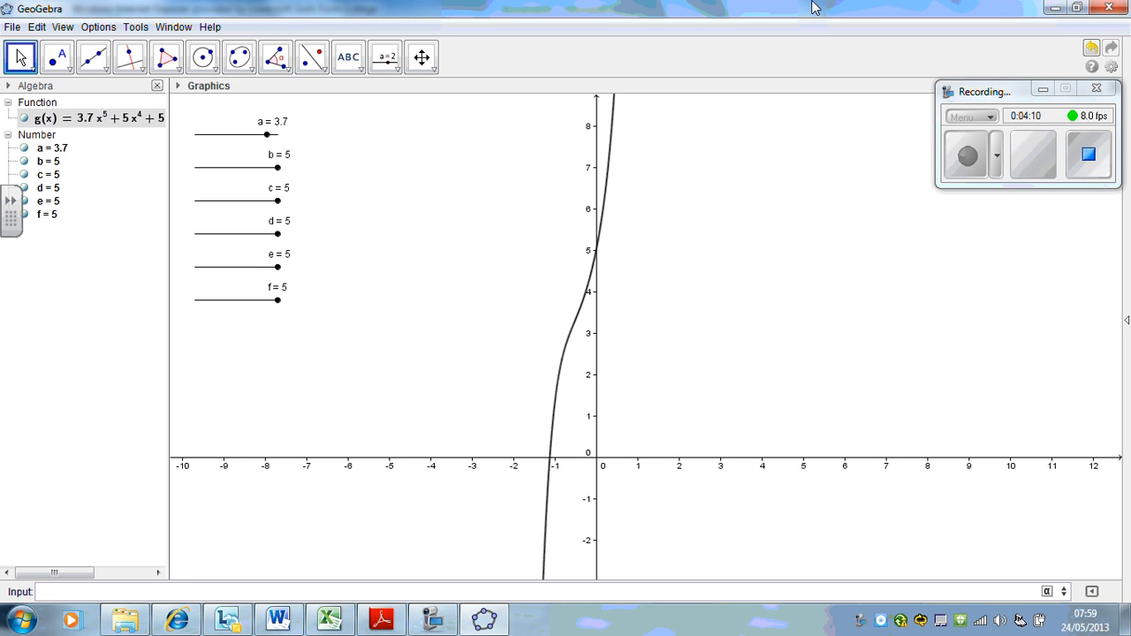
Label function g's curve with its value and place the label just below the x-axis near the origin.
right_click(612, 145)
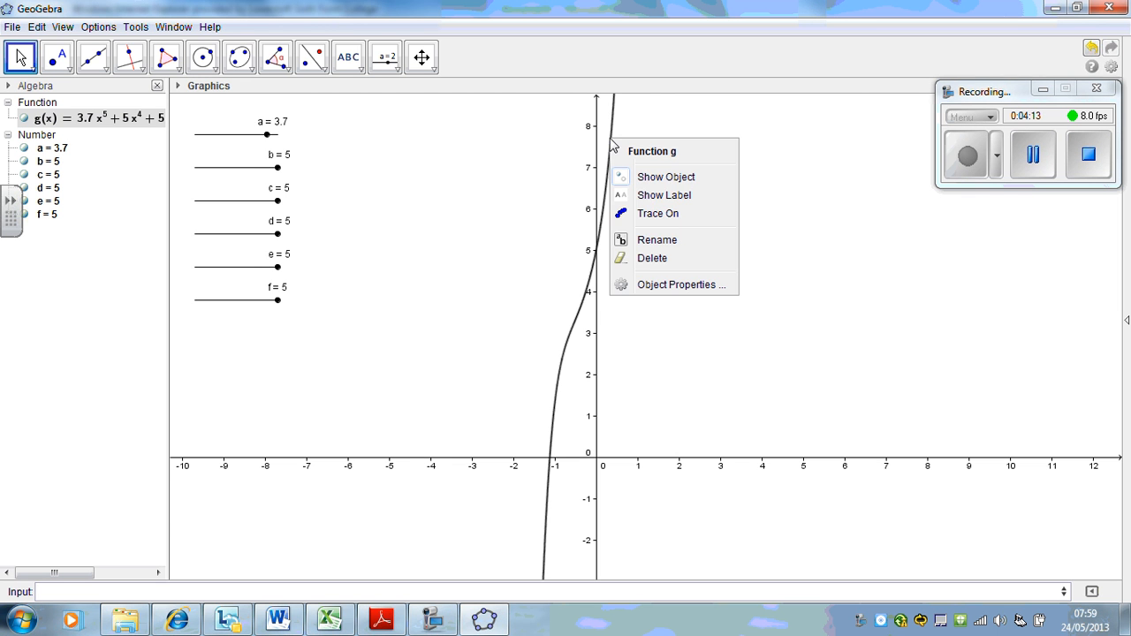
left_click(663, 195)
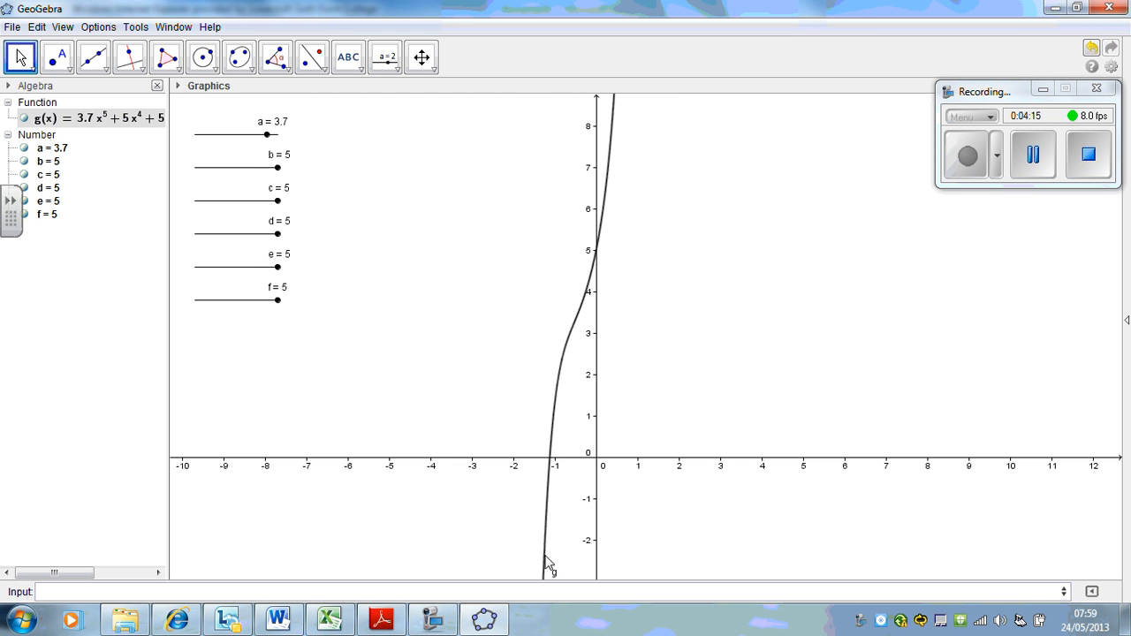
right_click(608, 181)
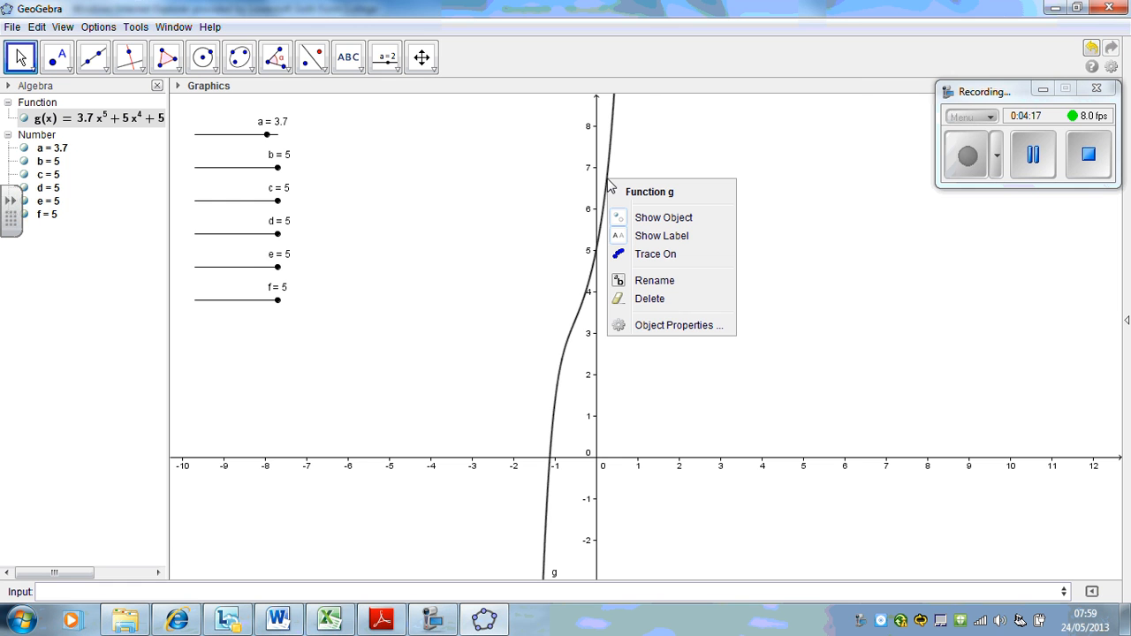
left_click(675, 327)
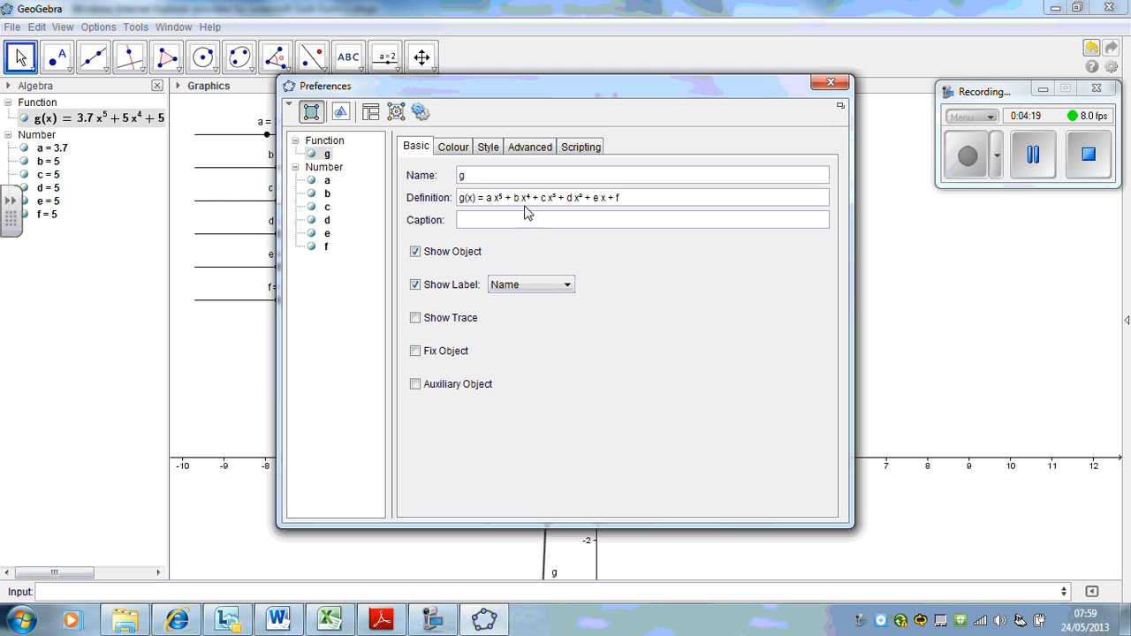
left_click(516, 286)
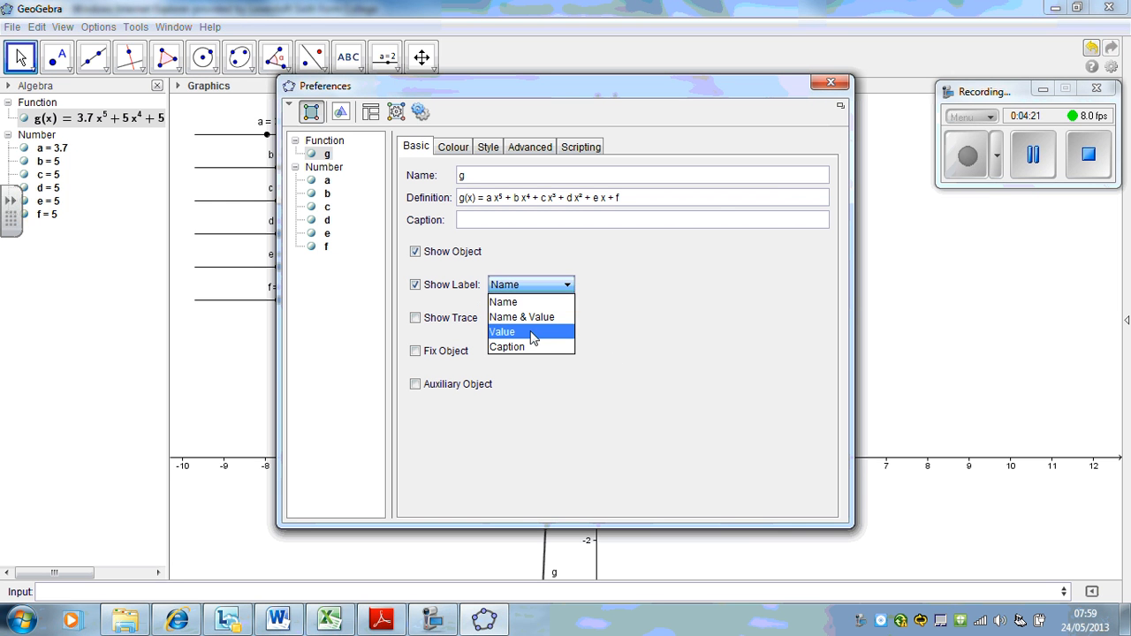
left_click(530, 334)
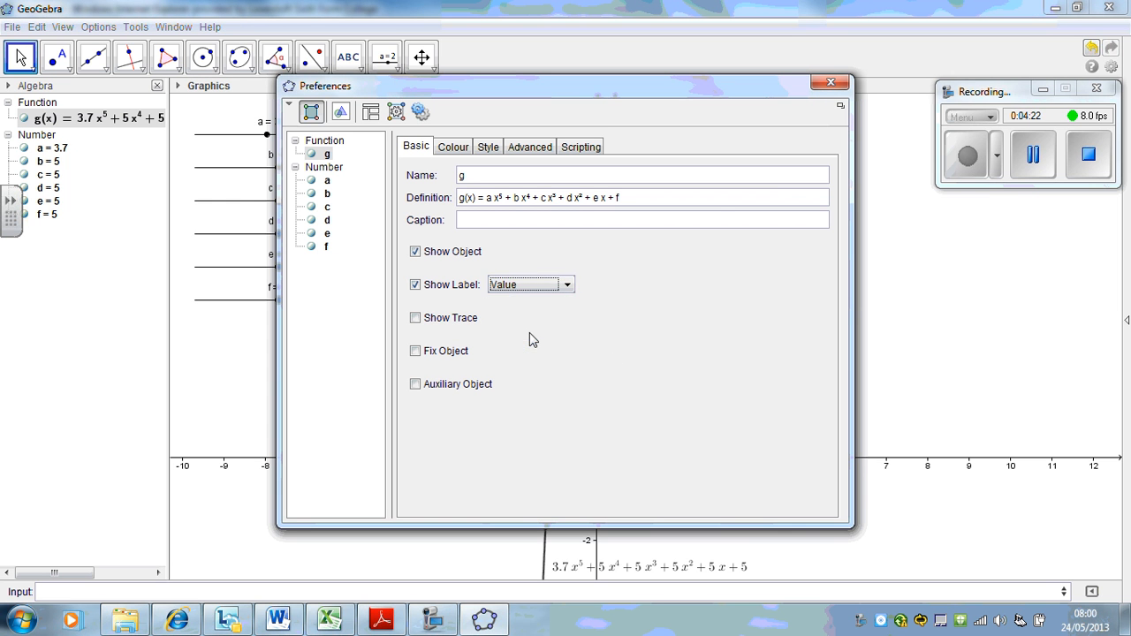
left_click(831, 82)
left_click_drag(703, 568, 726, 505)
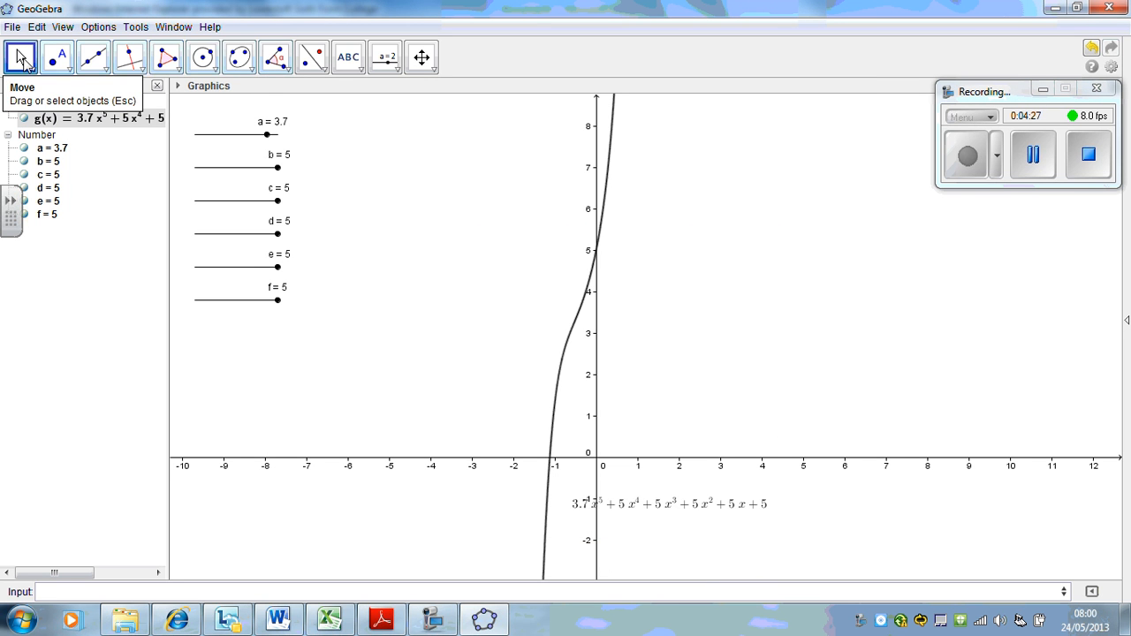
Adjust the sliders to a=1.3, b=0.2, c=-1, d=-5, e=-1.1 and f=4.7, and move the equation label lower.
left_click_drag(267, 138, 247, 156)
left_click_drag(269, 173, 228, 201)
left_click_drag(277, 234, 194, 263)
mouse_move(265, 282)
left_mouse_down()
mouse_move(234, 282)
mouse_move(243, 312)
mouse_move(295, 300)
mouse_move(232, 300)
mouse_move(281, 297)
left_mouse_up()
left_click_drag(786, 483, 879, 633)
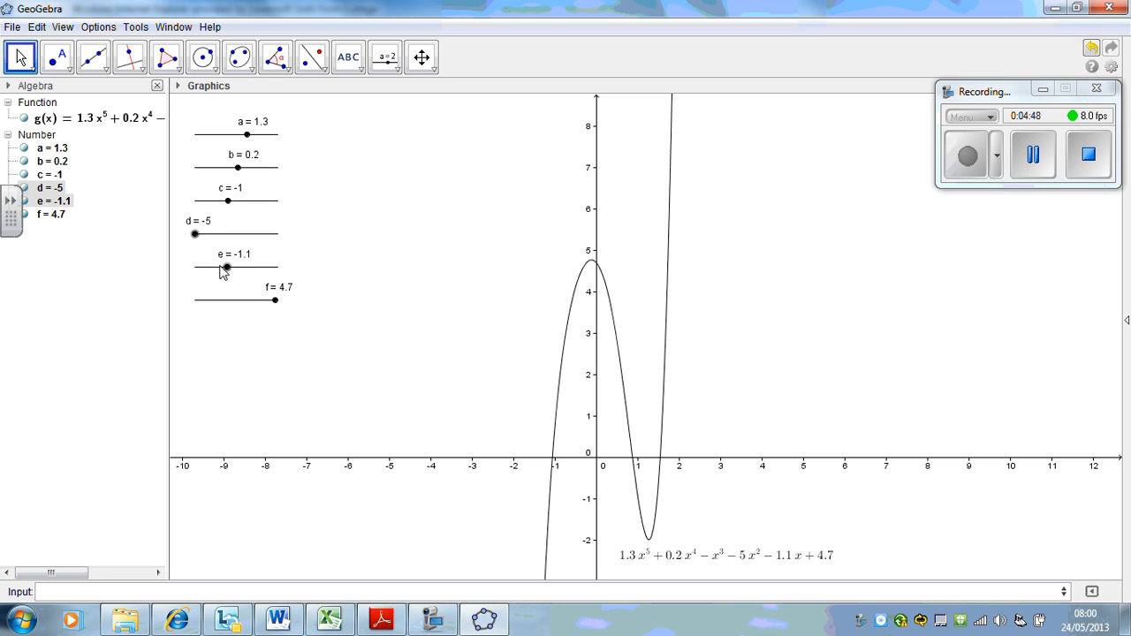
Reshape the curve by setting the sliders to e=-1.8, f=4.3 and b=2.8.
mouse_move(223, 271)
left_mouse_down()
mouse_move(261, 269)
mouse_move(221, 268)
left_mouse_up()
mouse_move(280, 311)
left_mouse_down()
mouse_move(237, 309)
mouse_move(276, 308)
left_mouse_up()
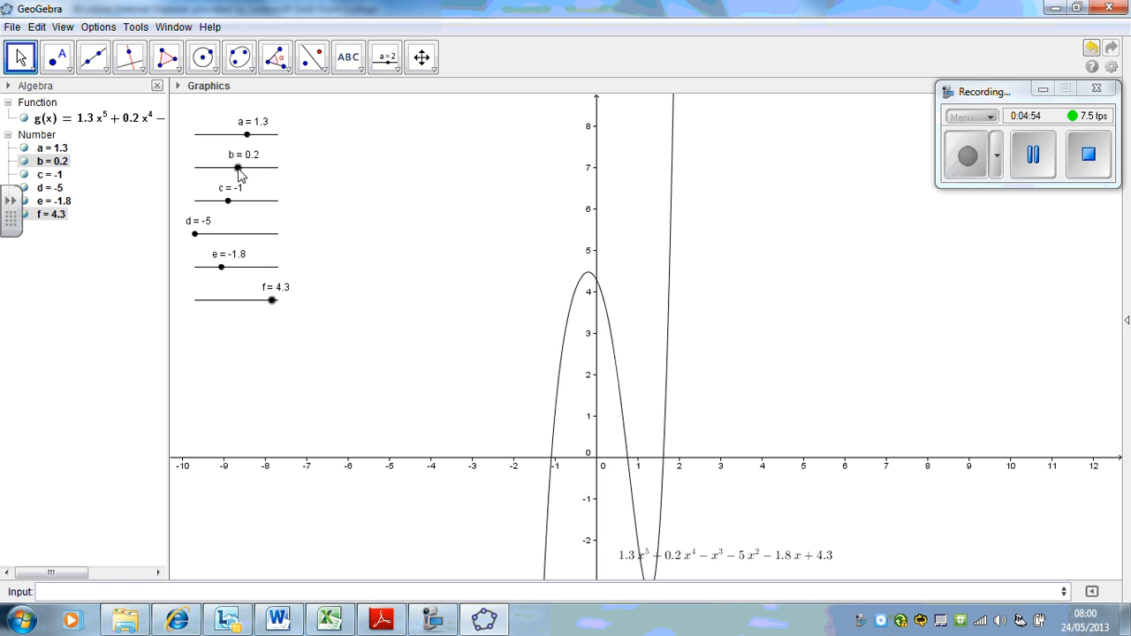
left_click_drag(238, 174, 261, 181)
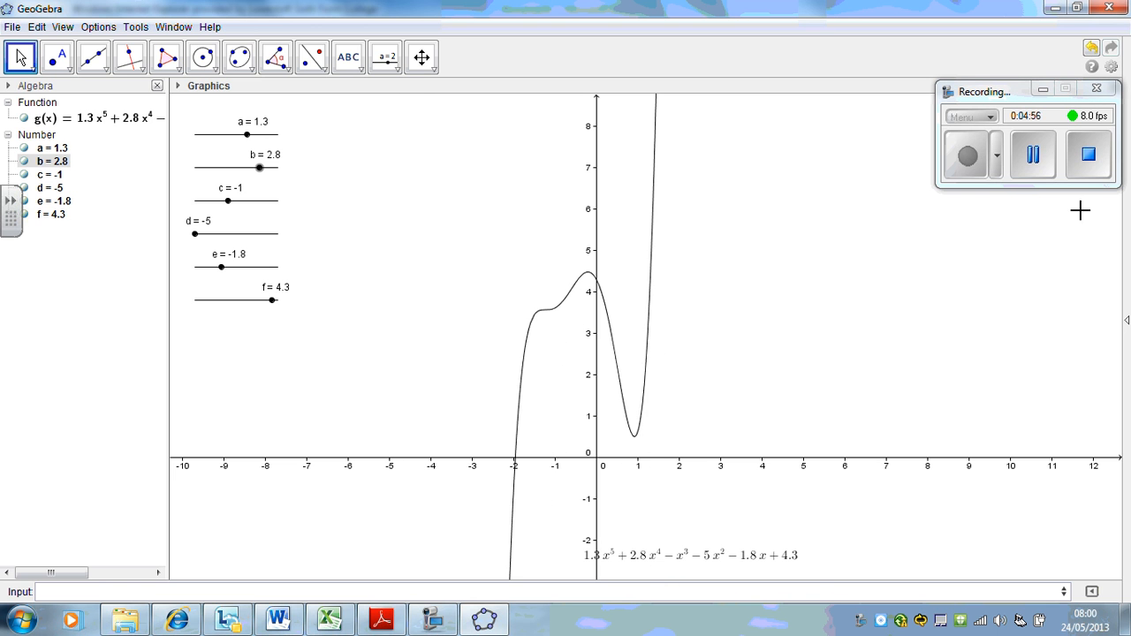